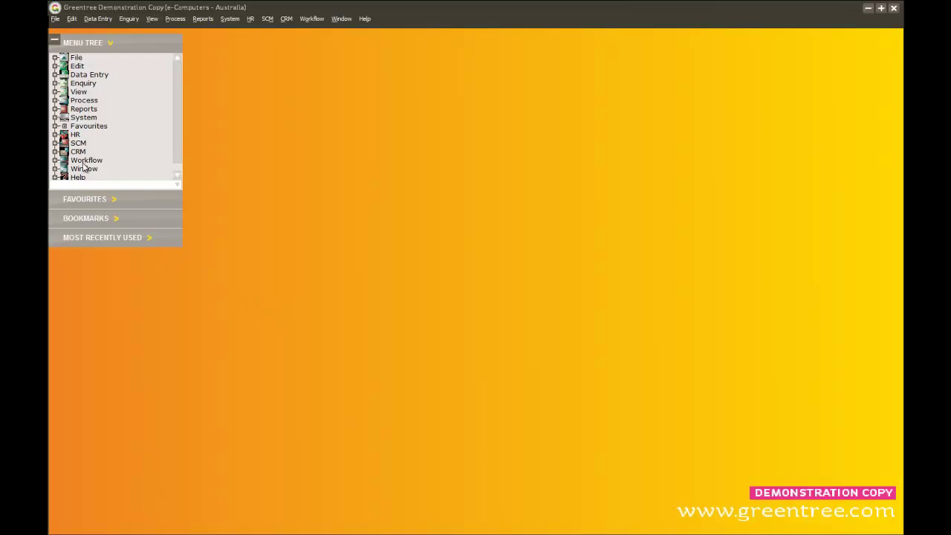
- Open the Finance Desk bookmark and collapse the navigation pane to show the whole desk
{"action": "left_click", "coordinate": [115, 218]}
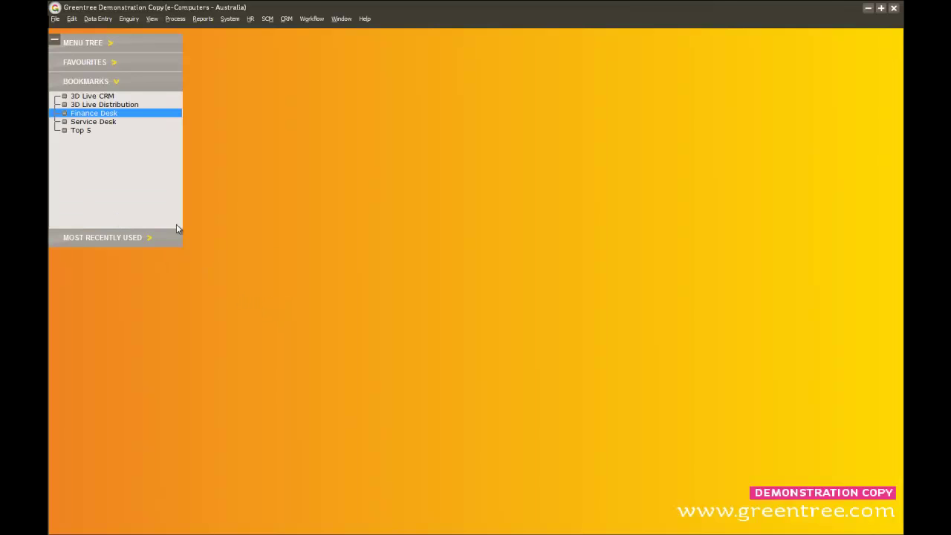
{"action": "double_click", "coordinate": [133, 117]}
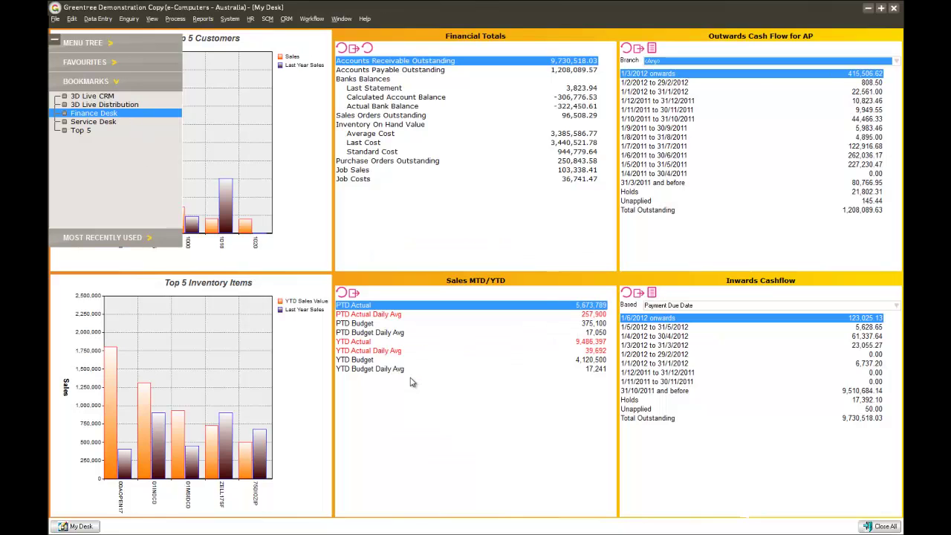
{"action": "left_click", "coordinate": [55, 39]}
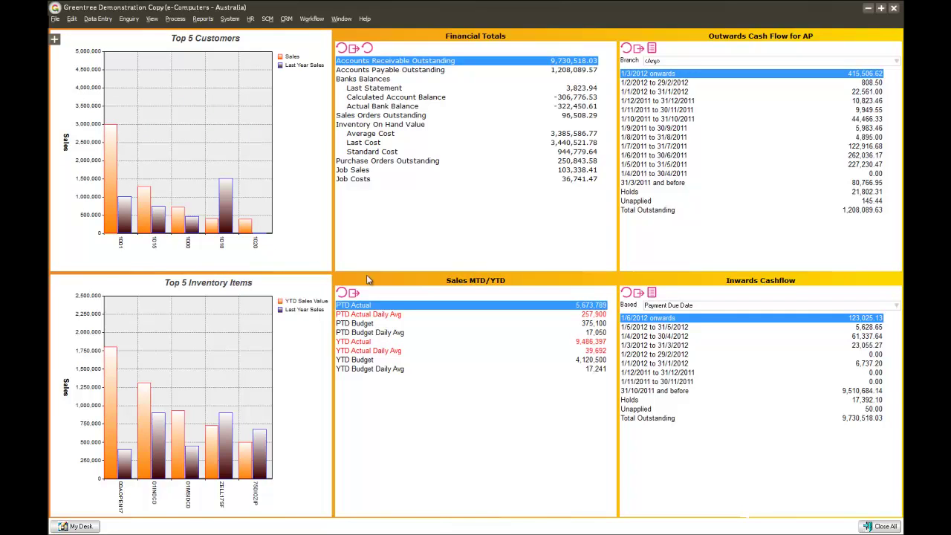
- Examine the payables, bank balance and inventory value lines in Financial Totals
{"action": "left_click", "coordinate": [464, 74]}
{"action": "left_click", "coordinate": [469, 108]}
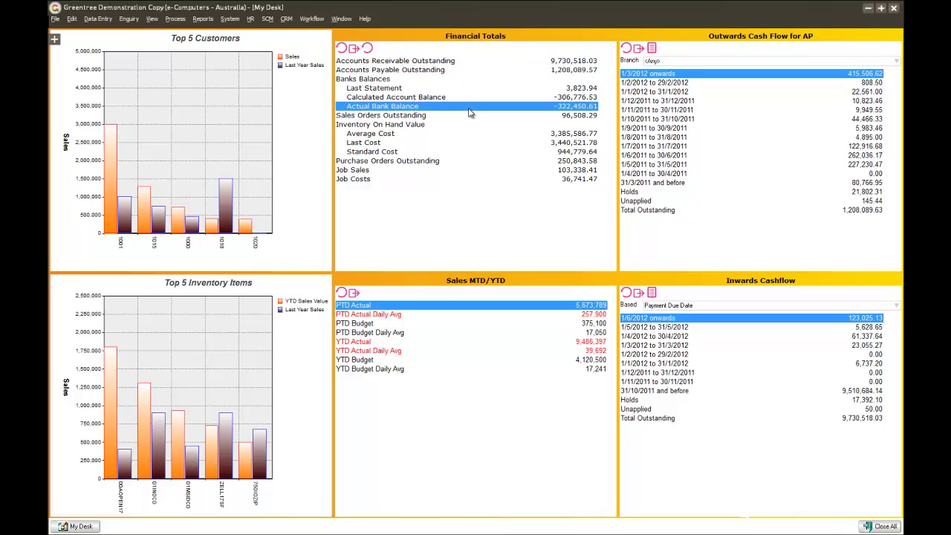
{"action": "left_click", "coordinate": [466, 136]}
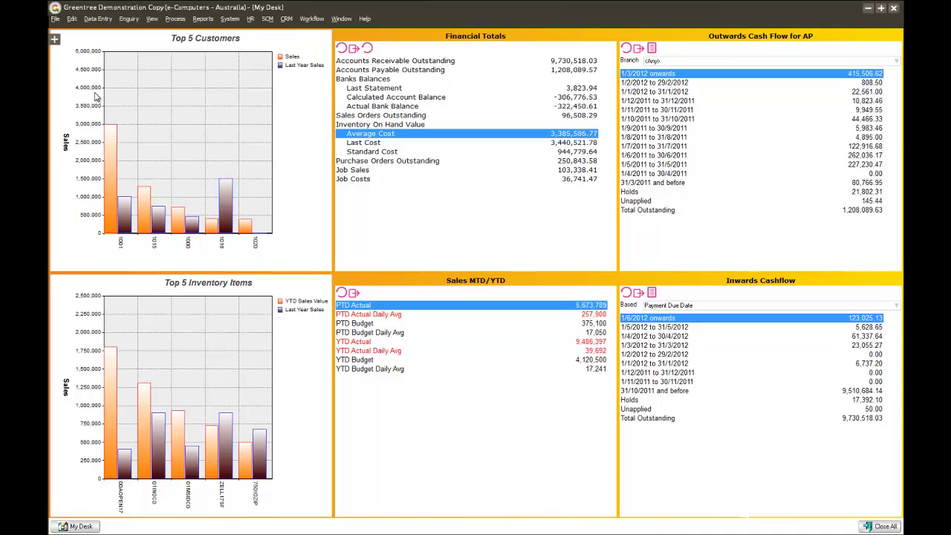
- Switch to the 3D Live Distribution bookmark and collapse the navigation pane
{"action": "left_click", "coordinate": [55, 41]}
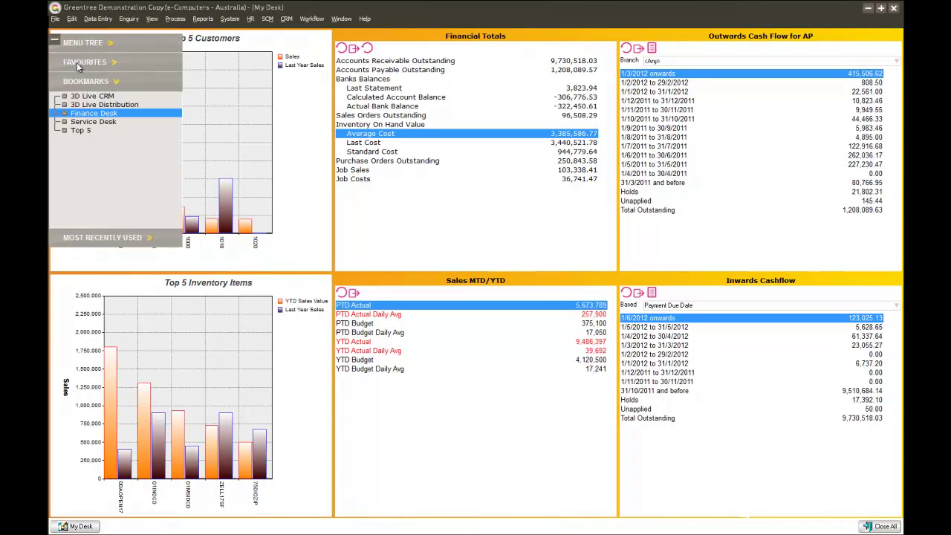
{"action": "left_click", "coordinate": [96, 105]}
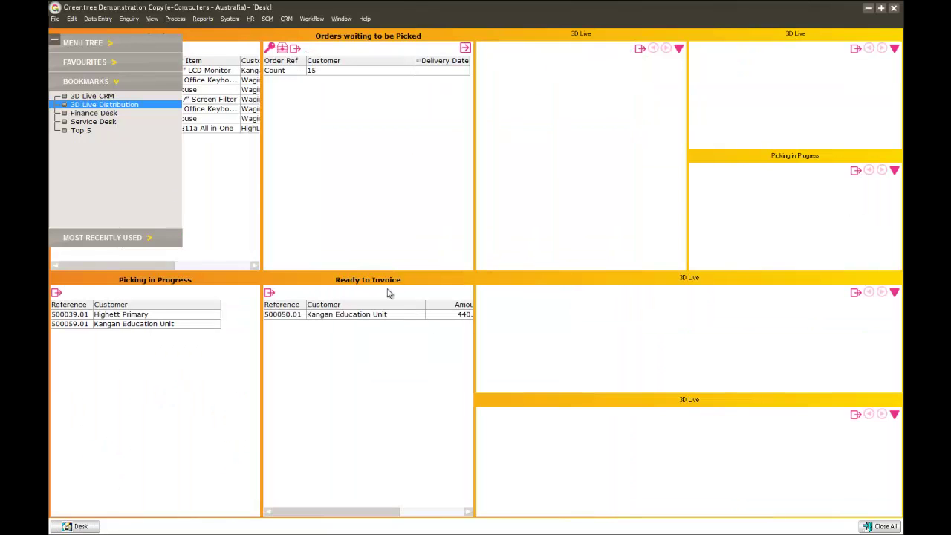
{"action": "left_click", "coordinate": [53, 38]}
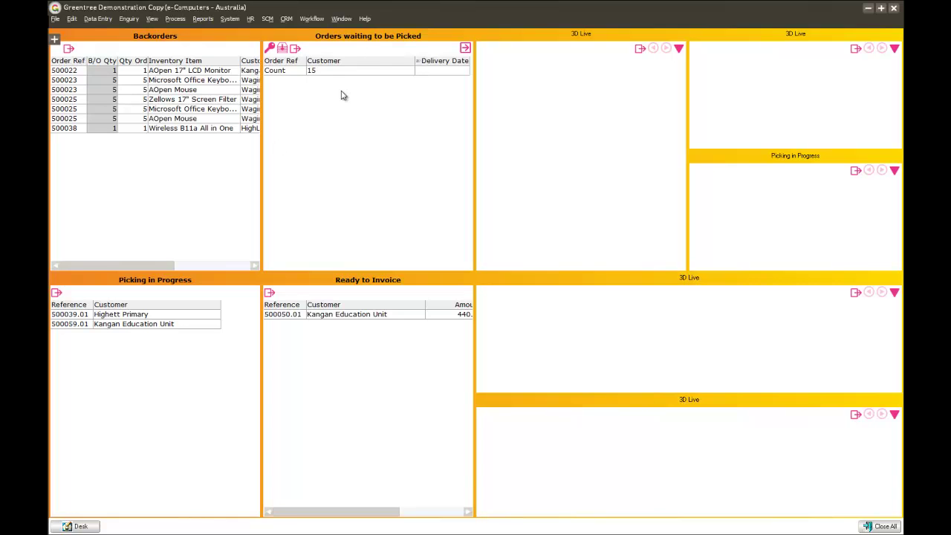
- Expand the Orders waiting to be Picked list and check its customer priority colour legend
{"action": "left_click", "coordinate": [282, 48]}
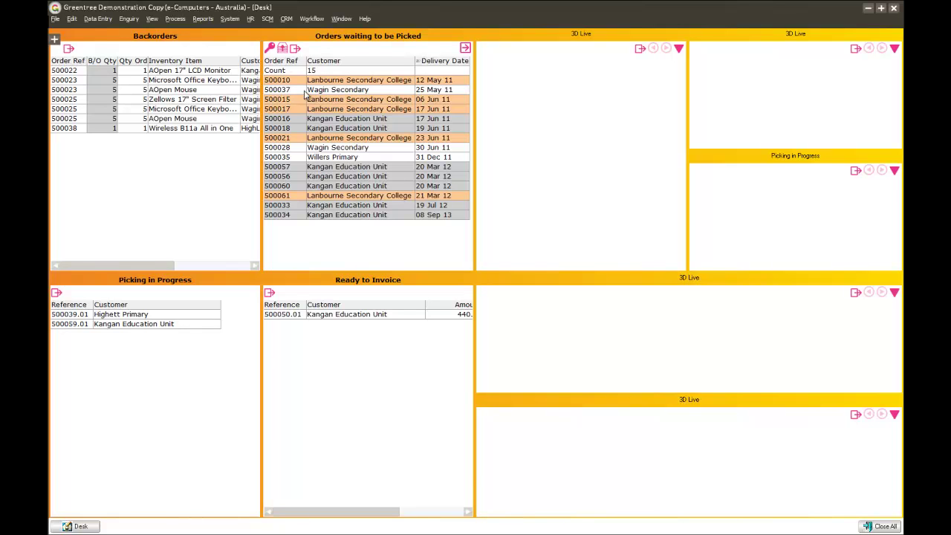
{"action": "left_click", "coordinate": [269, 49]}
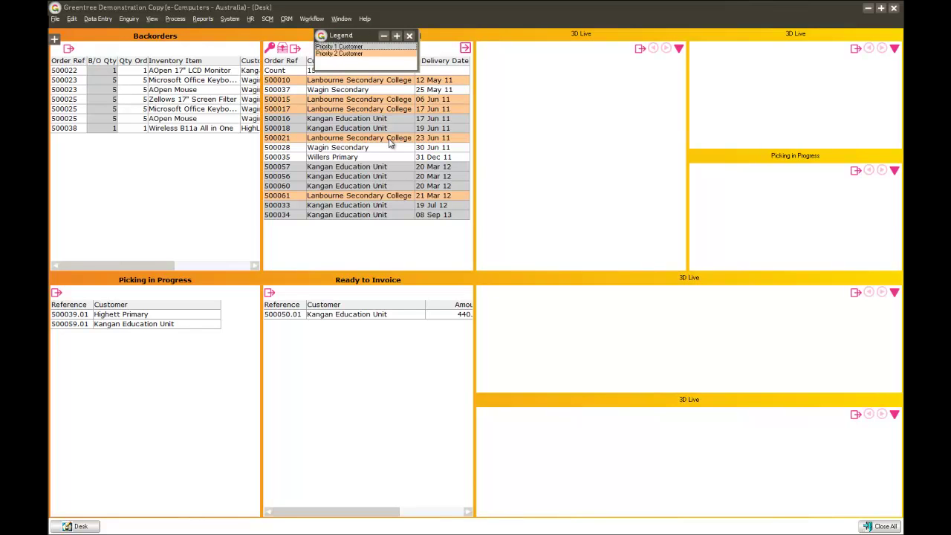
{"action": "left_click", "coordinate": [408, 36]}
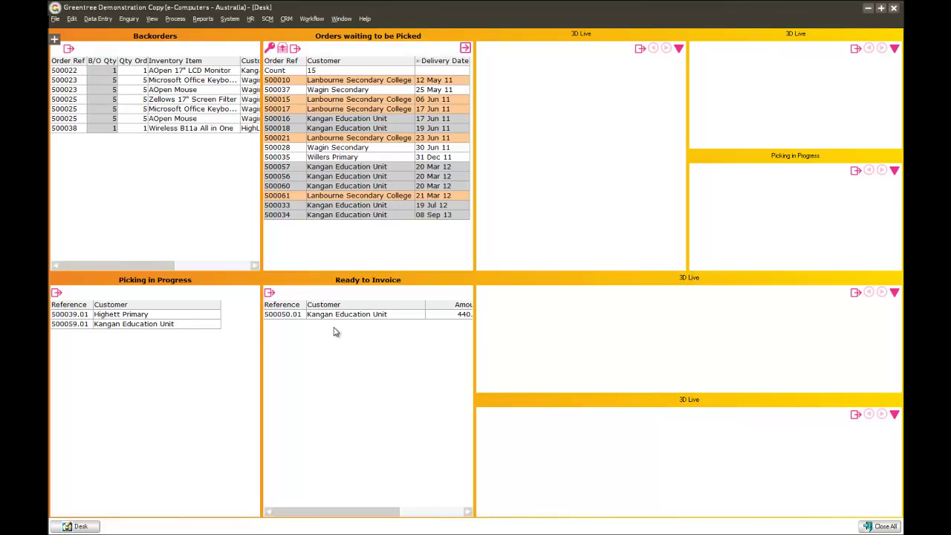
- Start a new sales order from the favourites for Kangan Education Unit and save its header
{"action": "left_click", "coordinate": [57, 40]}
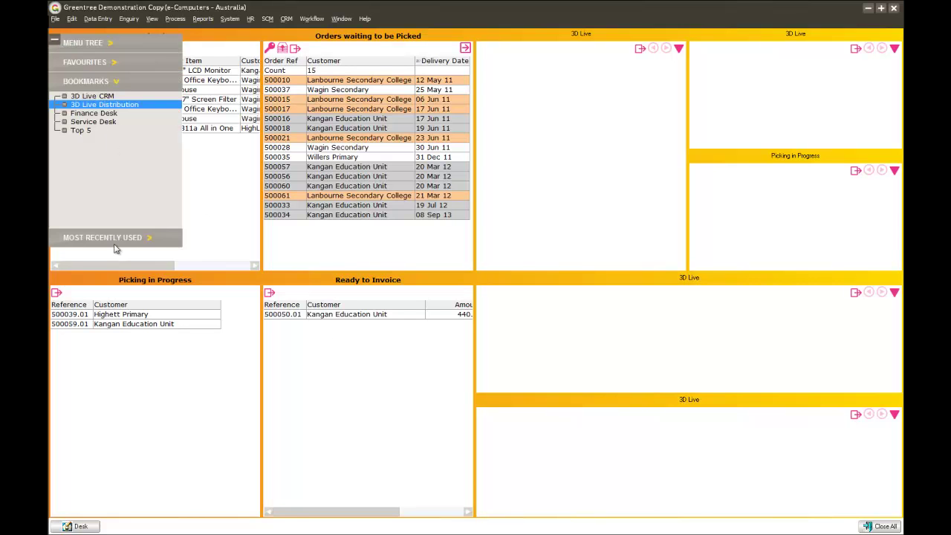
{"action": "left_click", "coordinate": [94, 61]}
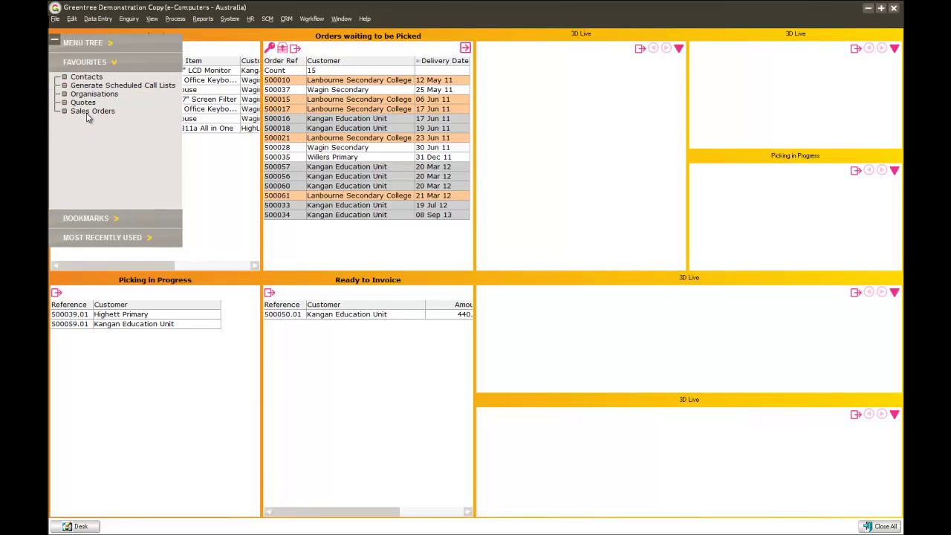
{"action": "double_click", "coordinate": [86, 110]}
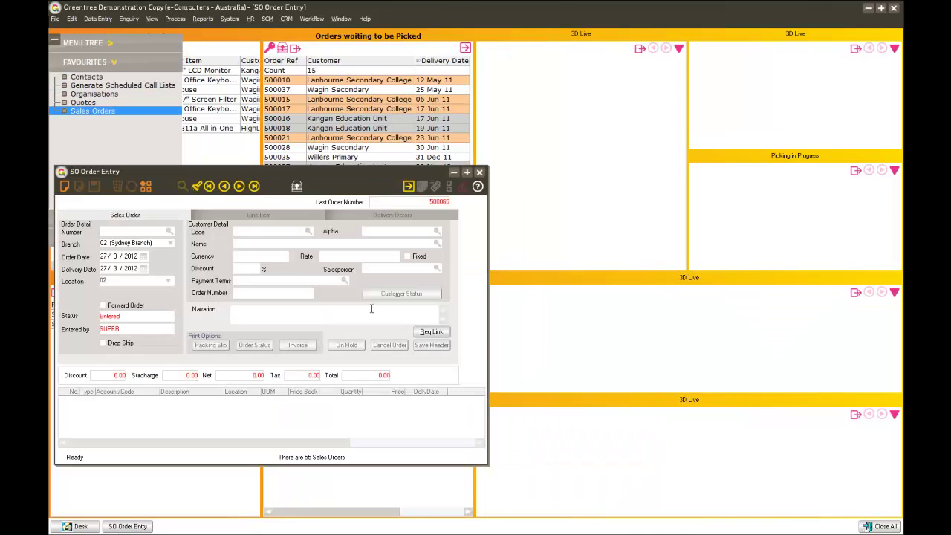
{"action": "left_click", "coordinate": [309, 231]}
{"action": "key", "text": "Return"}
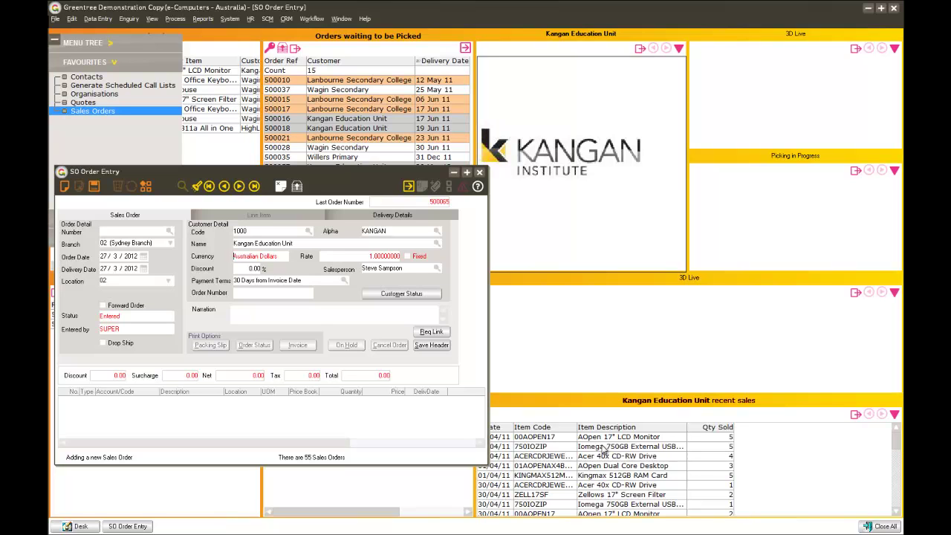
{"action": "left_click", "coordinate": [431, 345]}
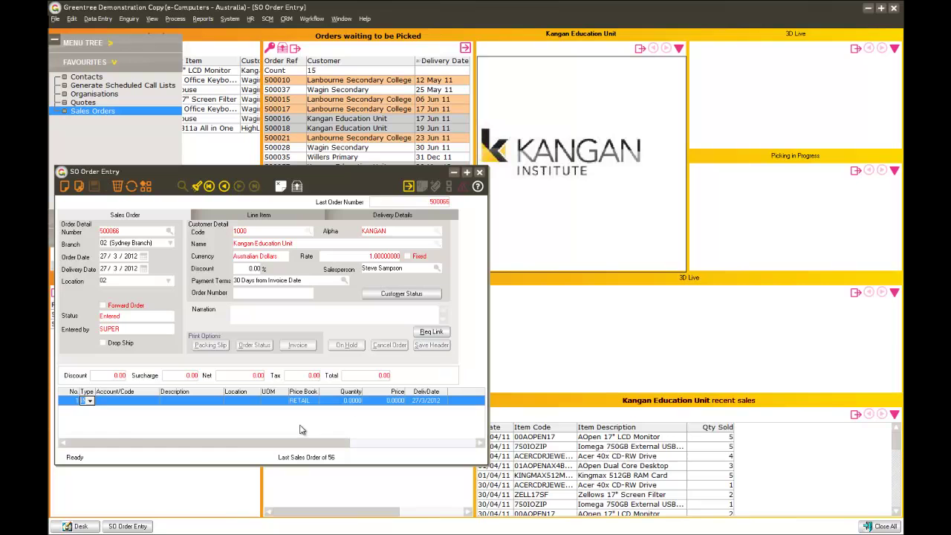
- Add an order line for item 00AOPEN17, AOpen 17" LCD Monitor, with quantity 1 and save the line
{"action": "key", "text": "Tab"}
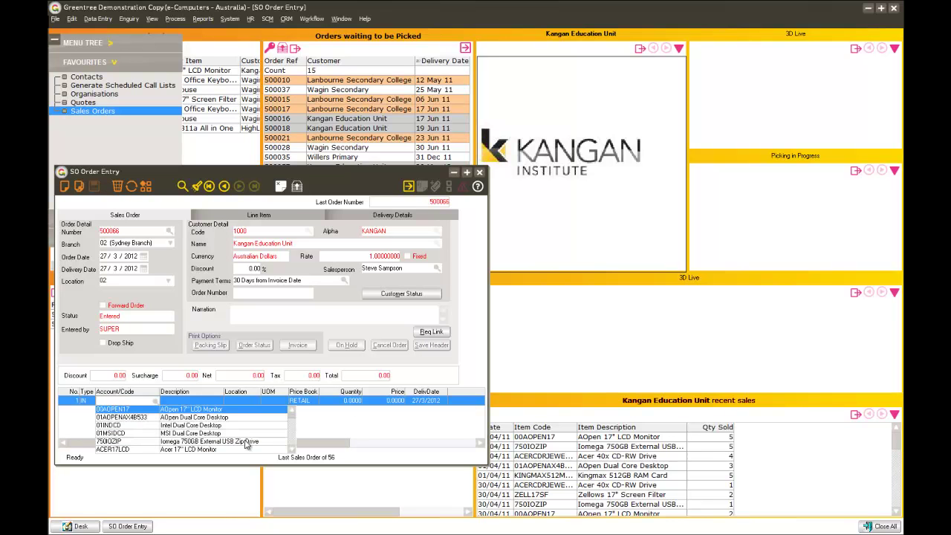
{"action": "key", "text": "Return"}
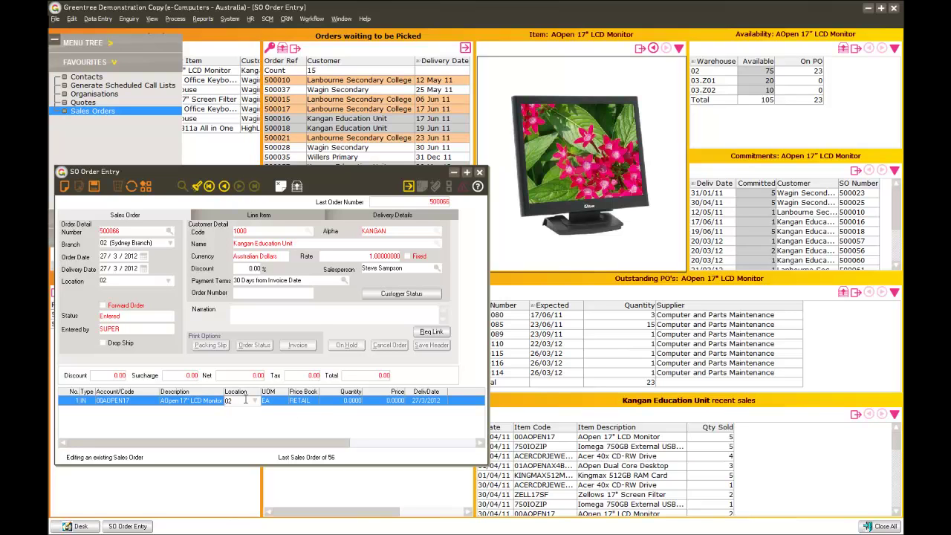
{"action": "key", "text": "Tab"}
{"action": "key", "text": "Tab"}
{"action": "key", "text": "Tab"}
{"action": "type", "text": "1"}
{"action": "key", "text": "Tab"}
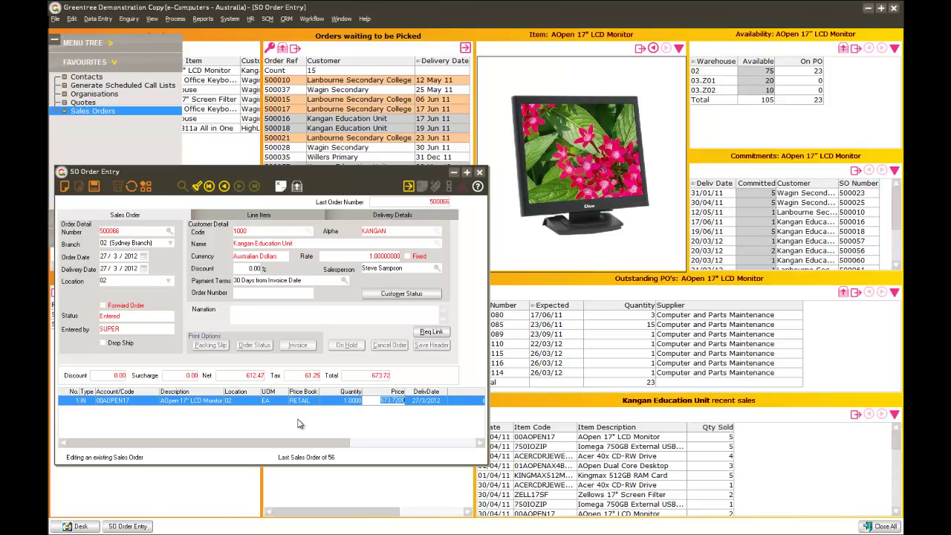
{"action": "key", "text": "Tab"}
{"action": "key", "text": "Tab"}
{"action": "key", "text": "Tab"}
{"action": "key", "text": "Tab"}
{"action": "key", "text": "Tab"}
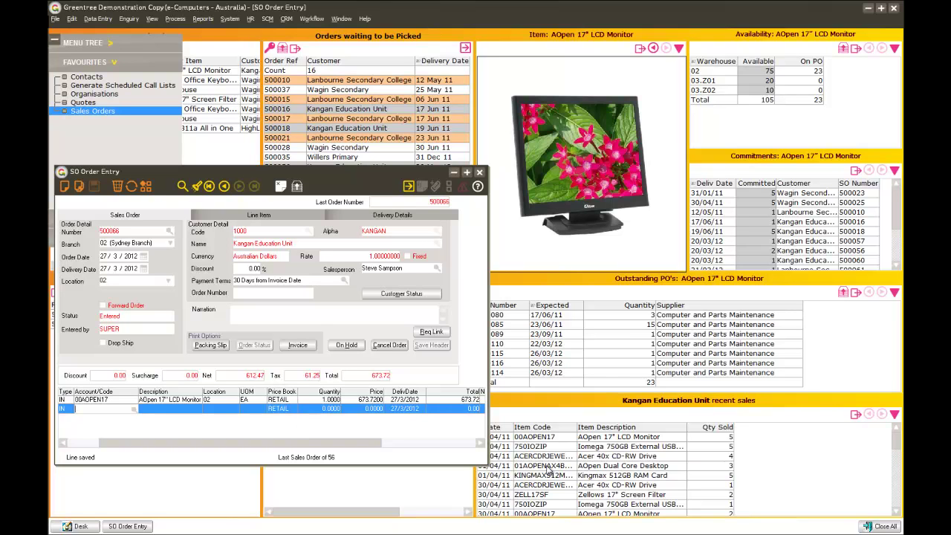
- Bring AOpen Dual Core Desktop from the customer's recent sales into the second order line, set its price to 1, and close the order entry
{"action": "left_click_drag", "start_coordinate": [549, 468], "coordinate": [115, 409]}
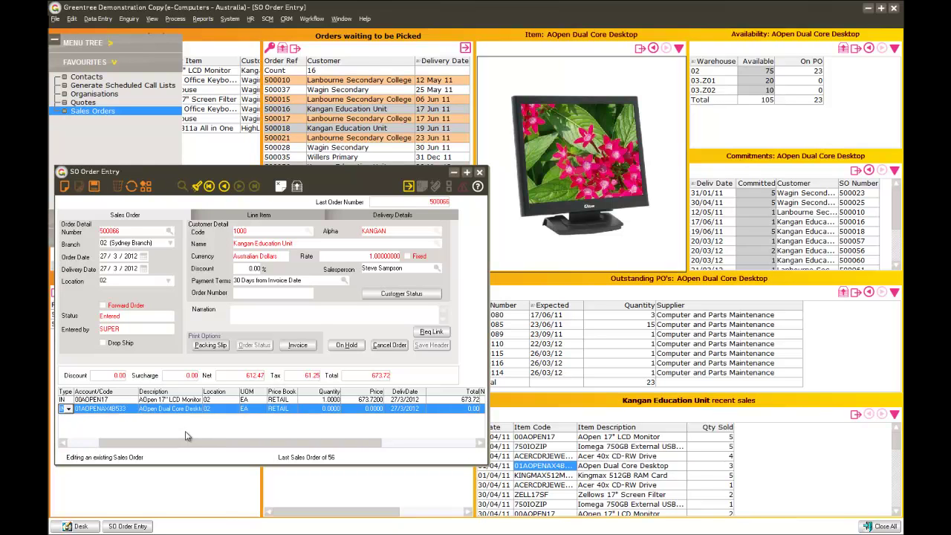
{"action": "key", "text": "Tab"}
{"action": "key", "text": "Tab"}
{"action": "key", "text": "Tab"}
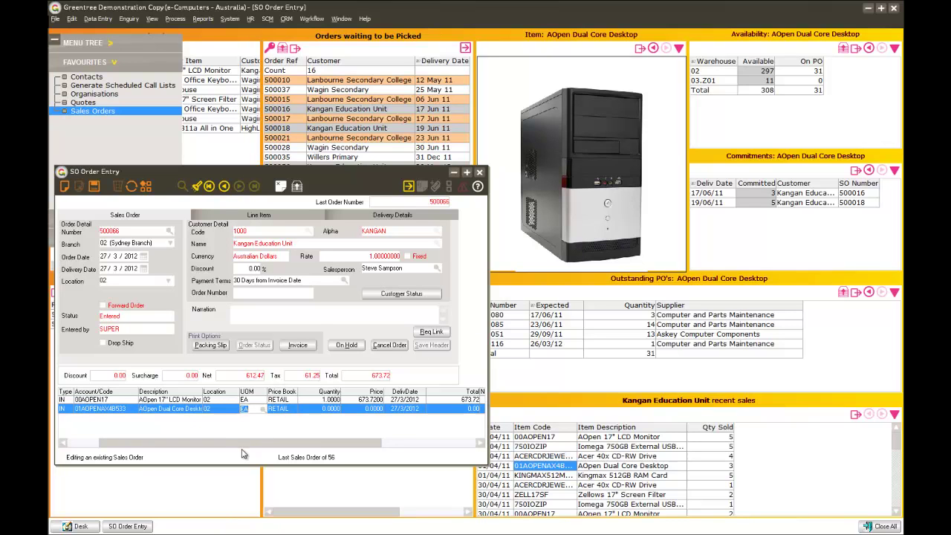
{"action": "key", "text": "Tab"}
{"action": "key", "text": "Tab"}
{"action": "key", "text": "Tab"}
{"action": "type", "text": "1"}
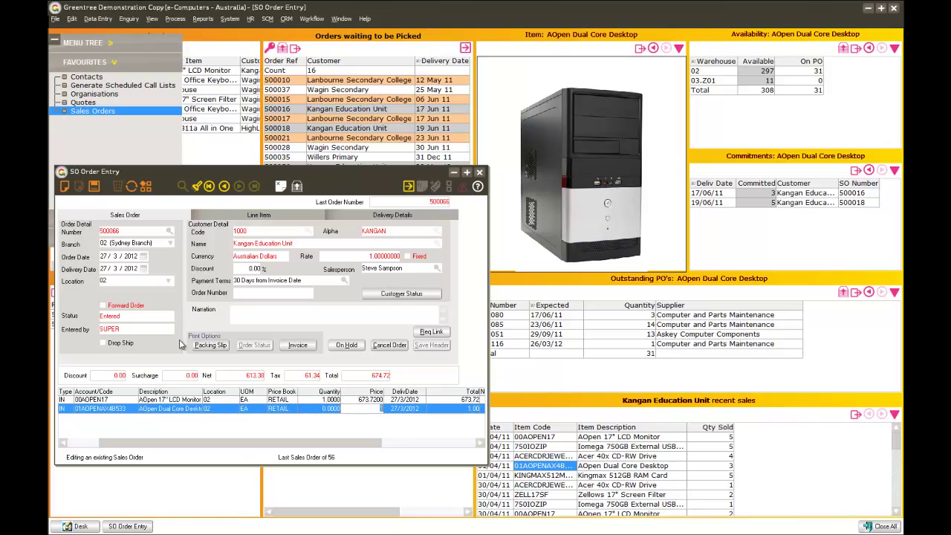
{"action": "left_click", "coordinate": [479, 172]}
{"action": "left_click", "coordinate": [420, 318]}
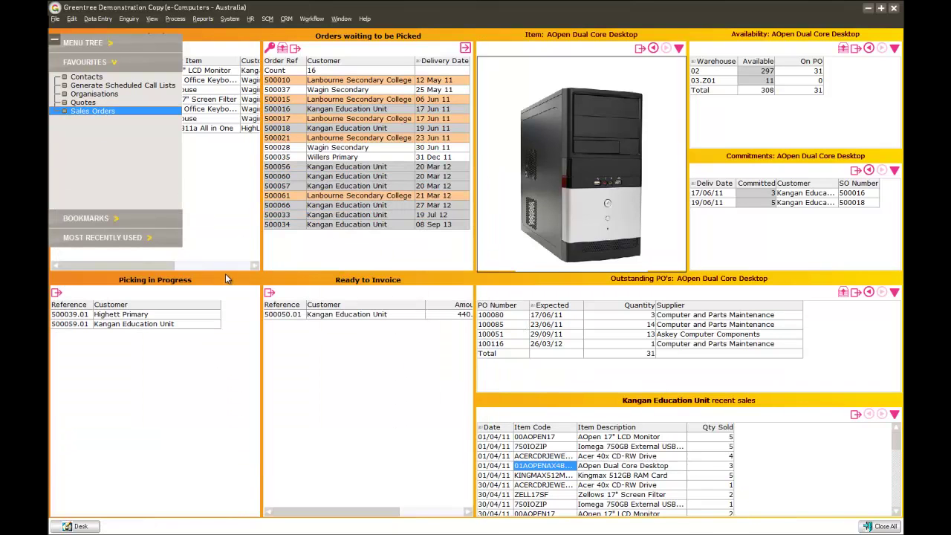
- Open the Service Desk bookmark and view the details of the open "Auto Generated Service" request
{"action": "left_click", "coordinate": [101, 222]}
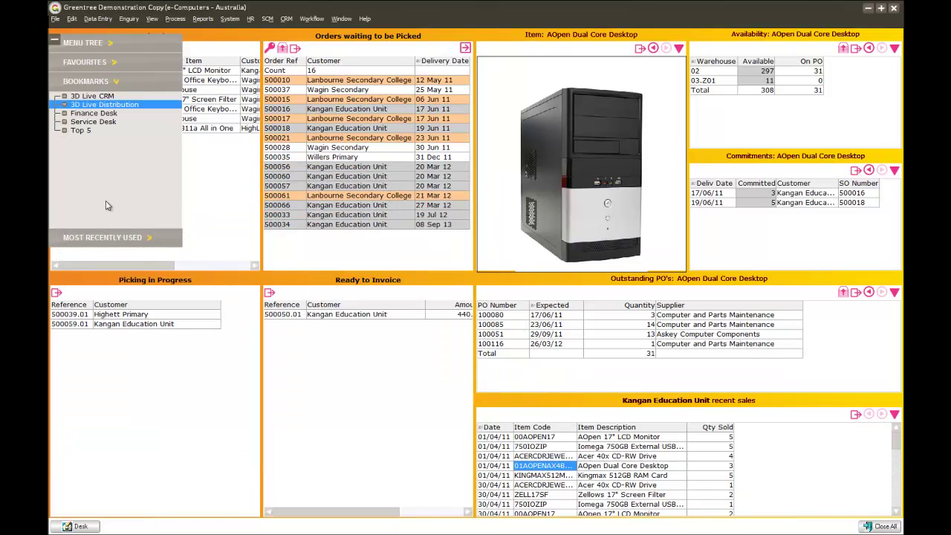
{"action": "left_click", "coordinate": [104, 123]}
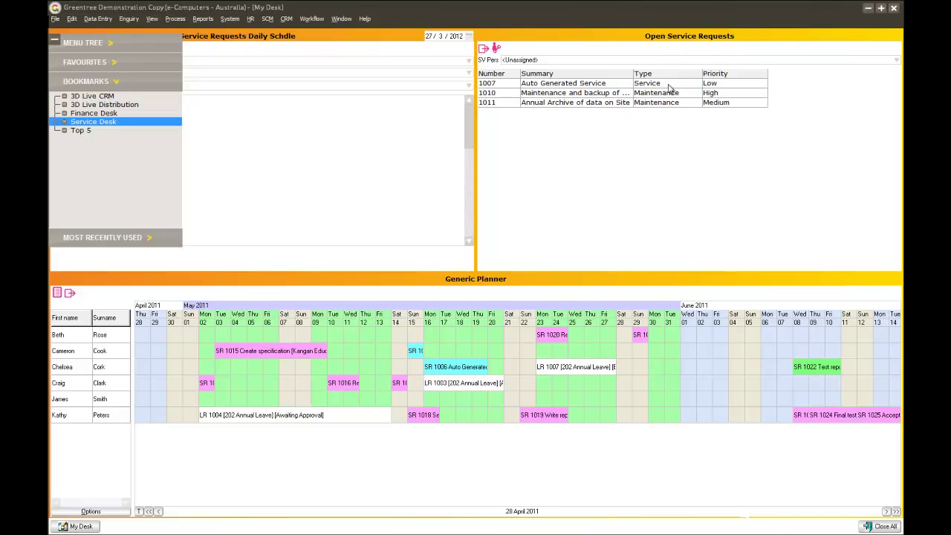
{"action": "double_click", "coordinate": [580, 86]}
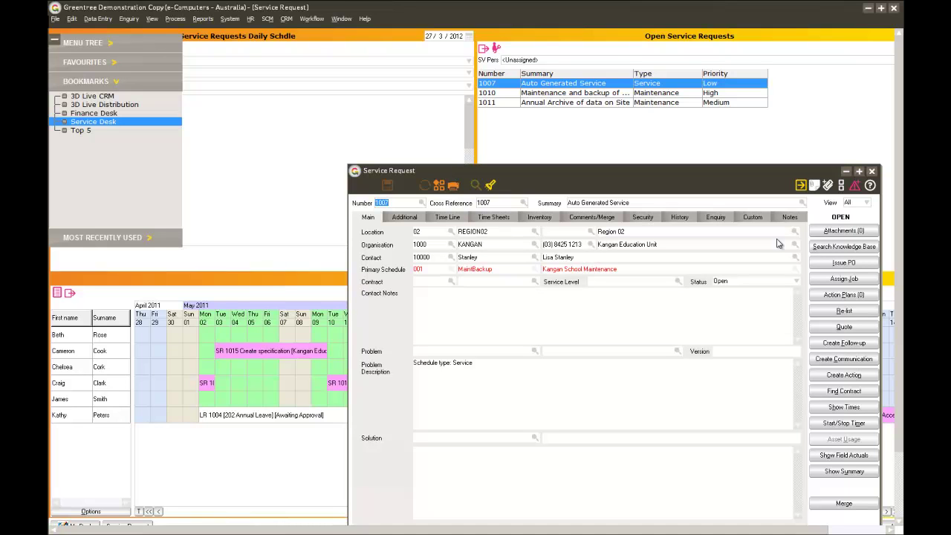
{"action": "left_click", "coordinate": [872, 171]}
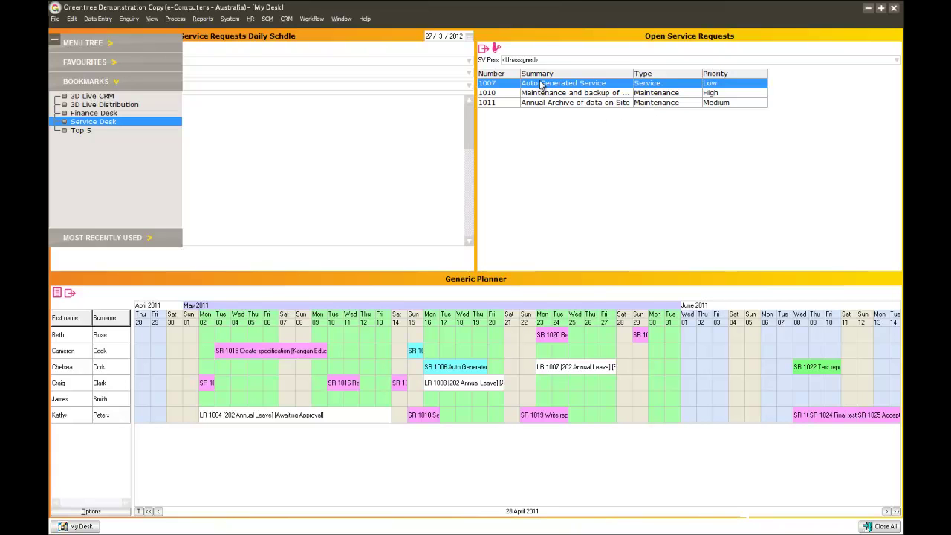
- Schedule the open "Auto Generated Service" request in the planner's second staff row from 23 to 26 May 2011
{"action": "left_click_drag", "start_coordinate": [541, 85], "coordinate": [365, 214]}
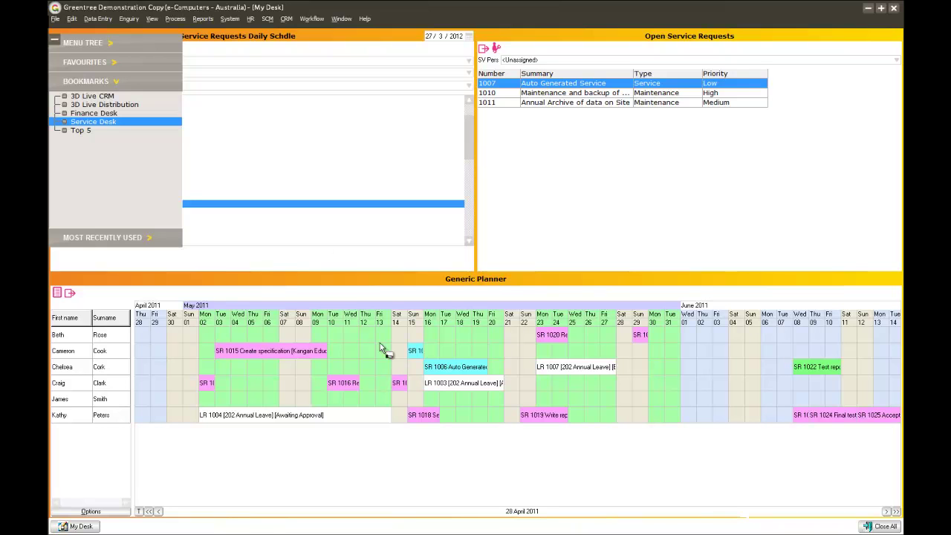
{"action": "left_click_drag", "start_coordinate": [545, 358], "coordinate": [600, 354]}
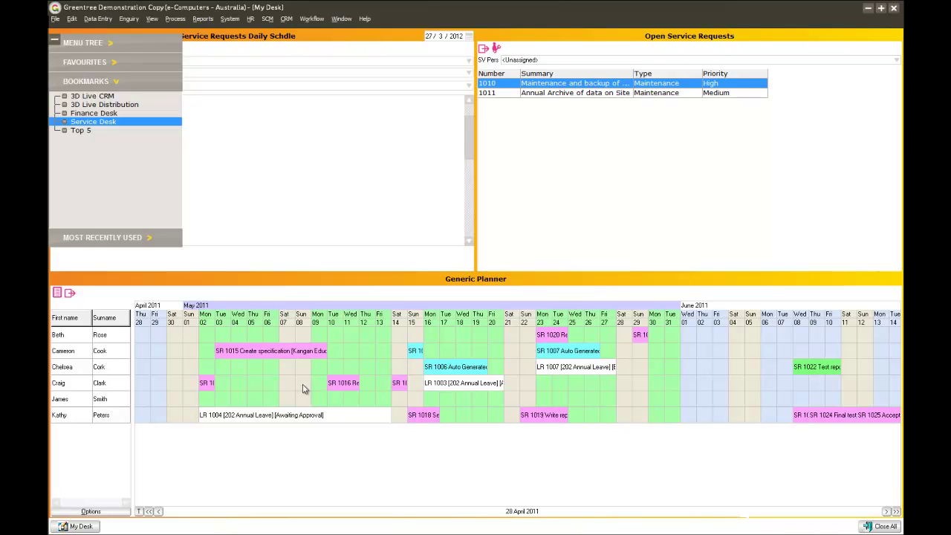
- Browse the planner back to March 2011 and forward again to May, and view its options
{"action": "left_click", "coordinate": [148, 512]}
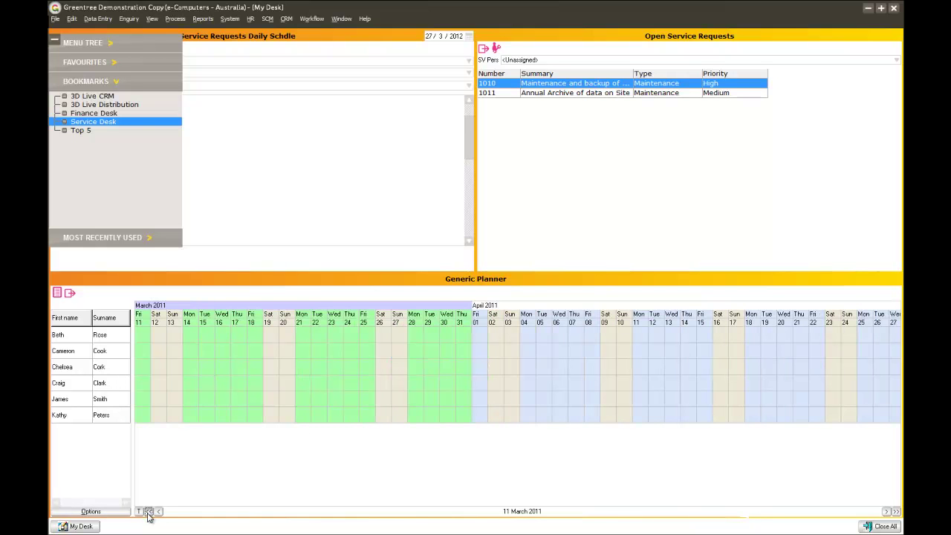
{"action": "left_click", "coordinate": [897, 512]}
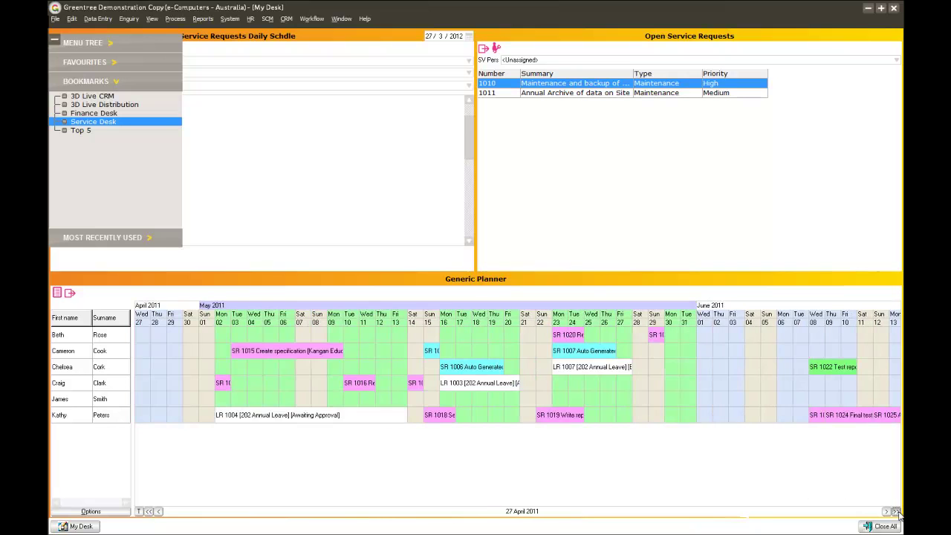
{"action": "left_click", "coordinate": [101, 513]}
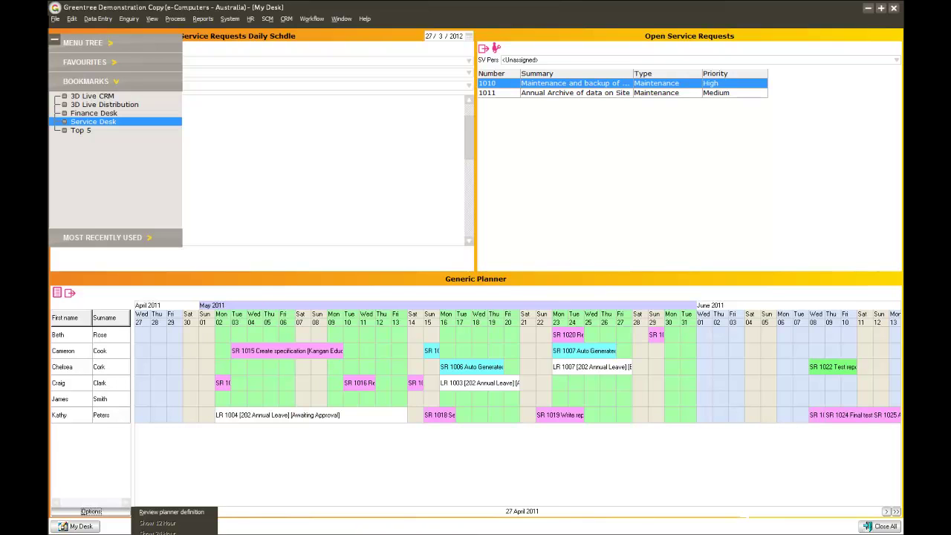
- Switch to the 3D Live CRM bookmark and collapse the navigation pane
{"action": "double_click", "coordinate": [93, 96]}
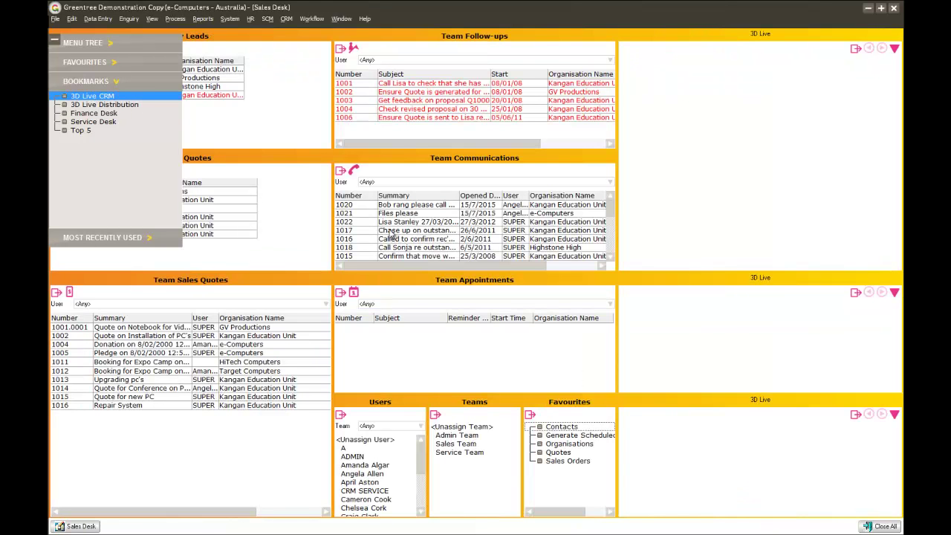
{"action": "left_click", "coordinate": [55, 40]}
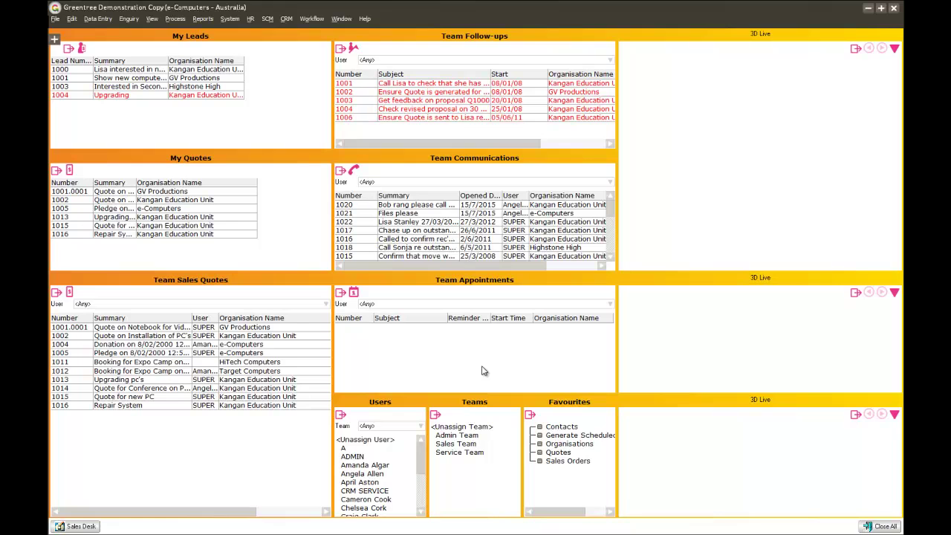
- Filter the Team Sales Quotes by the user listed directly below ADMIN, and switch the filter to the following user
{"action": "left_click", "coordinate": [269, 305]}
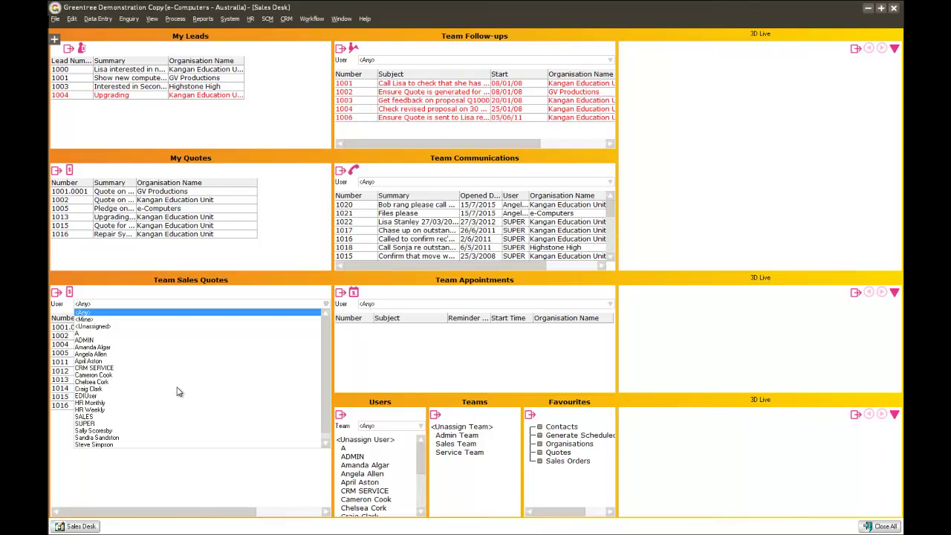
{"action": "left_click", "coordinate": [96, 347]}
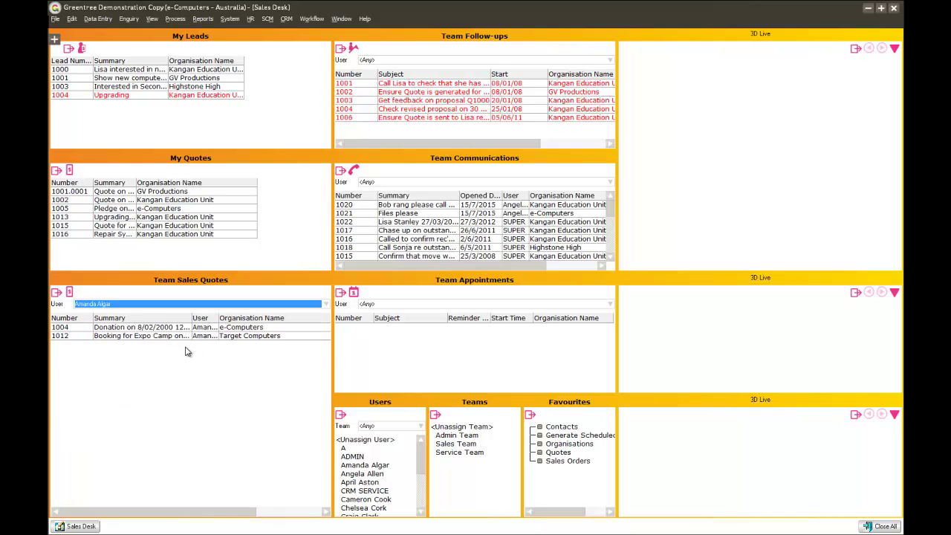
{"action": "left_click", "coordinate": [112, 304]}
{"action": "left_click", "coordinate": [90, 355]}
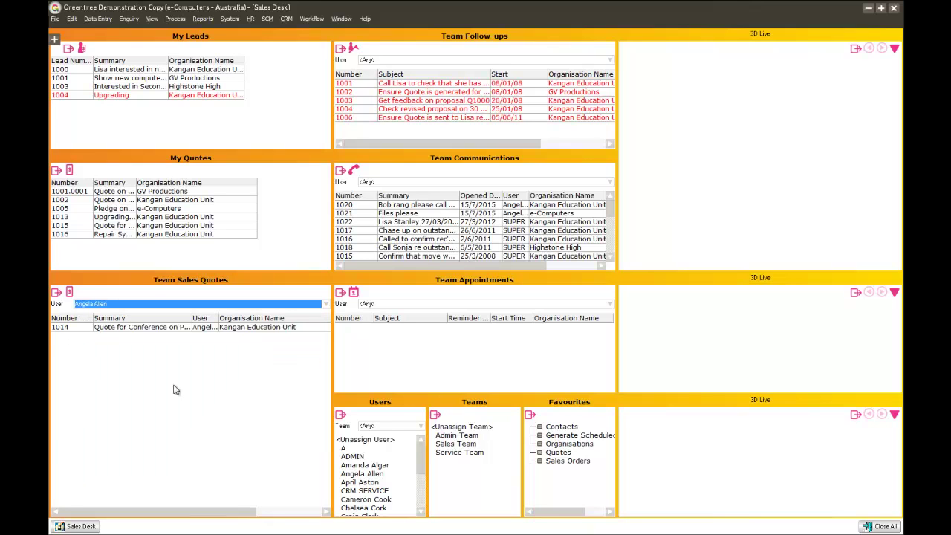
{"action": "left_click", "coordinate": [116, 357]}
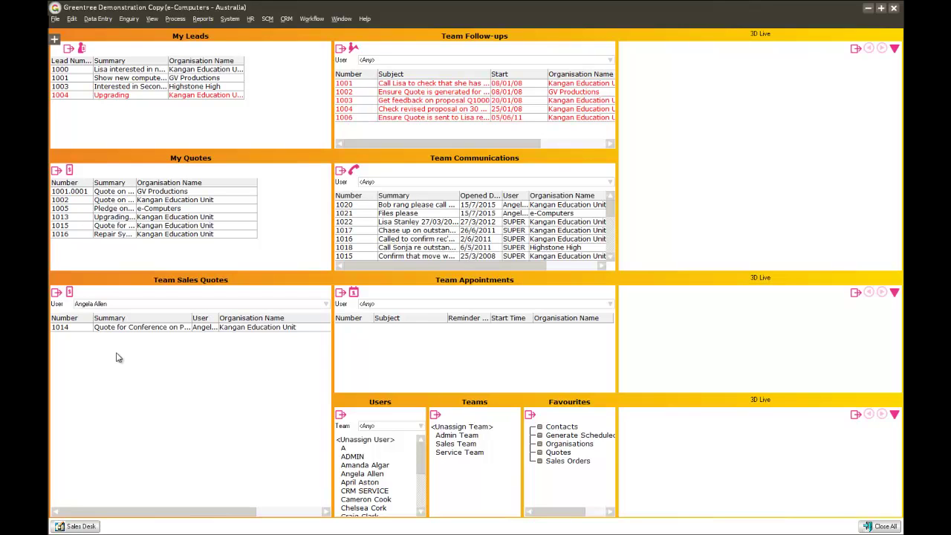
- Reassign the Repair System quote from My Quotes to the user filtered in Team Sales Quotes
{"action": "left_click", "coordinate": [82, 235]}
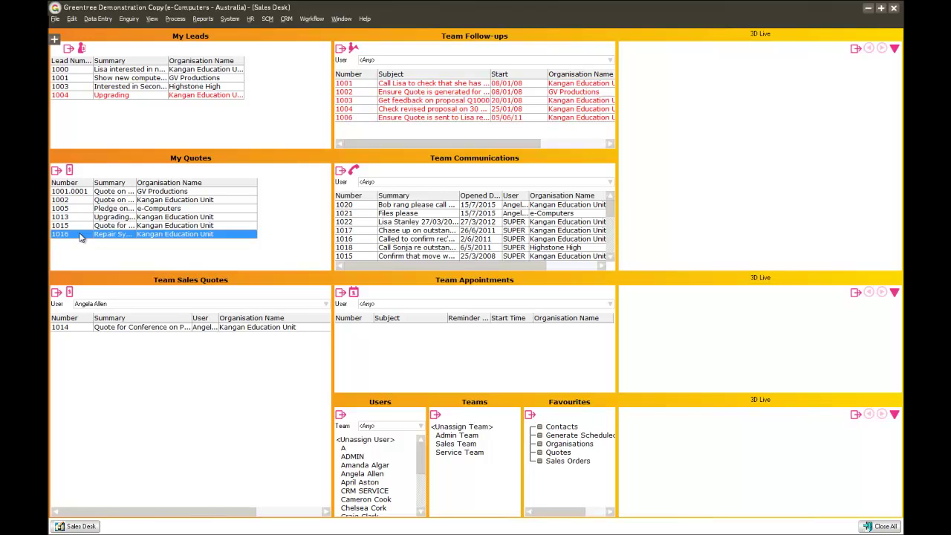
{"action": "left_click_drag", "start_coordinate": [82, 234], "coordinate": [115, 344]}
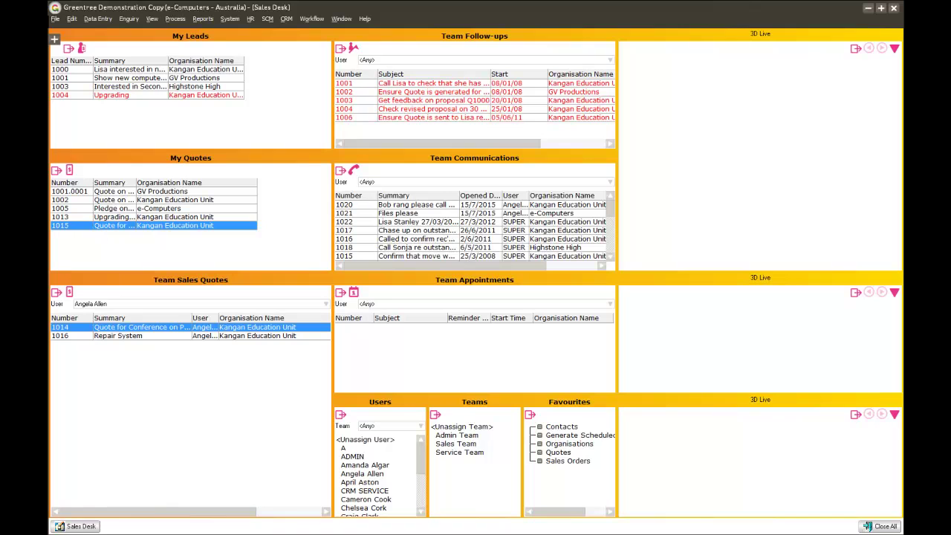
- Open the Contacts favourite and look up the Kangan Education Unit principal's record by first name
{"action": "left_click", "coordinate": [54, 39]}
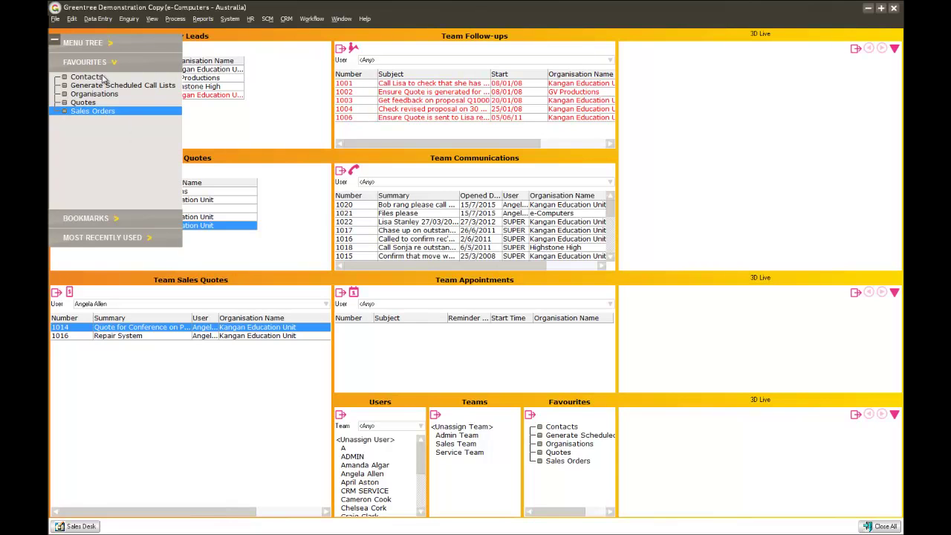
{"action": "double_click", "coordinate": [91, 79]}
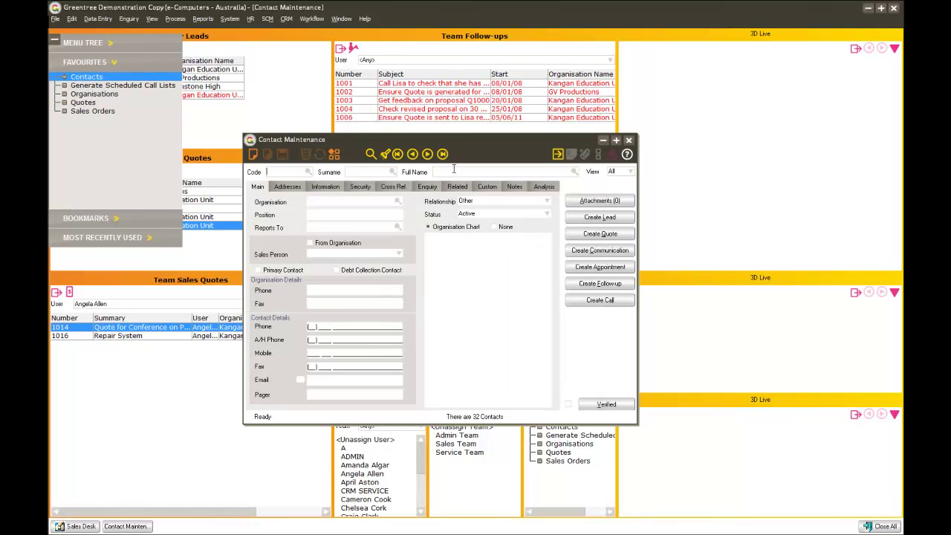
{"action": "type", "text": "Lisa"}
{"action": "left_click", "coordinate": [573, 172]}
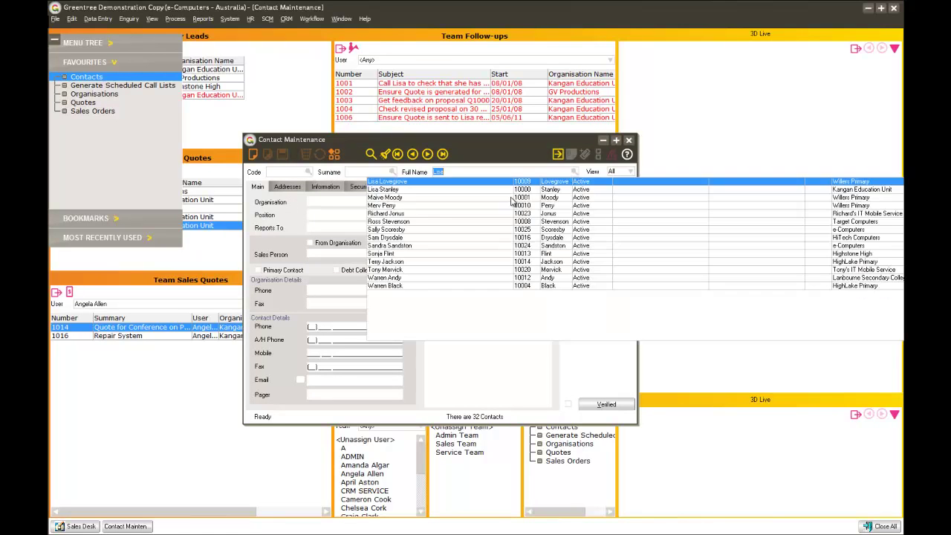
{"action": "left_click", "coordinate": [391, 190]}
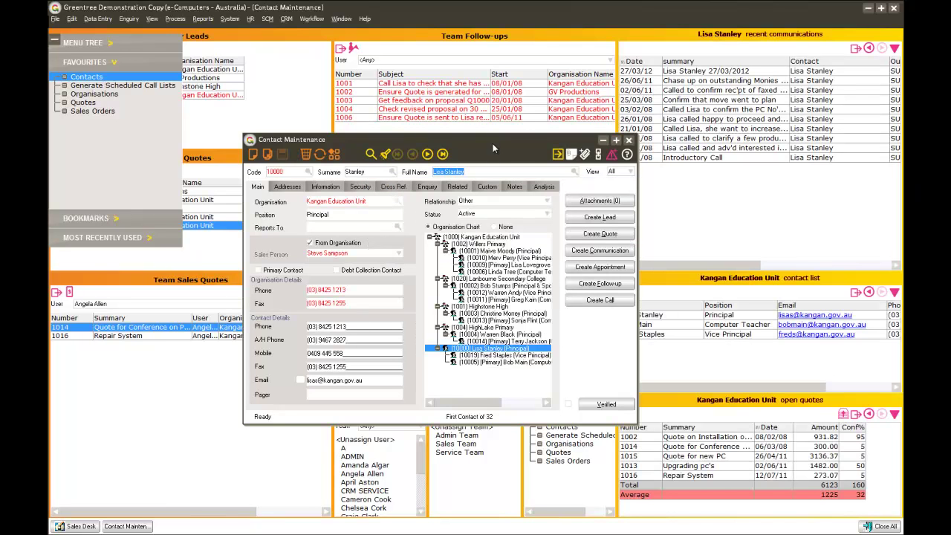
- View the recent communications of Kangan Education Unit's Computer Teacher contact, and close the contact record
{"action": "left_click_drag", "start_coordinate": [491, 144], "coordinate": [349, 148]}
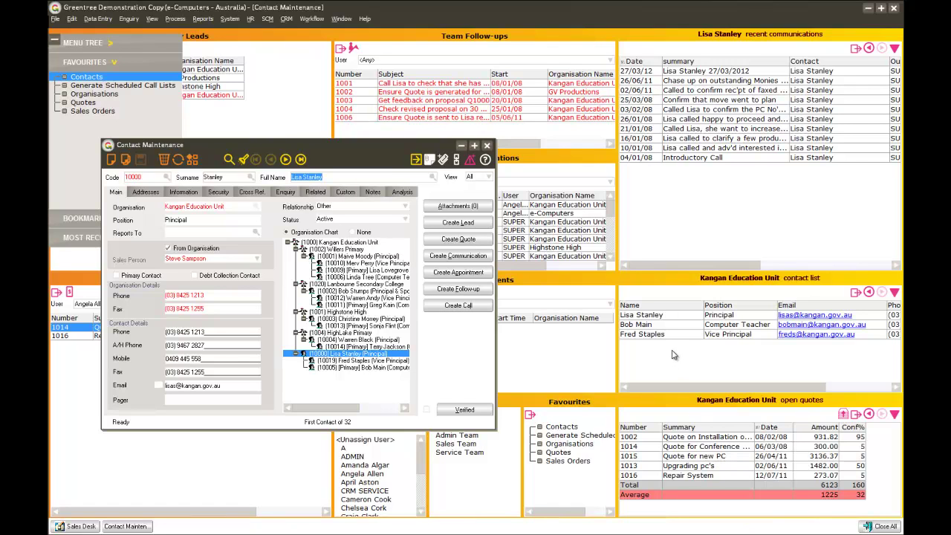
{"action": "left_click", "coordinate": [637, 326]}
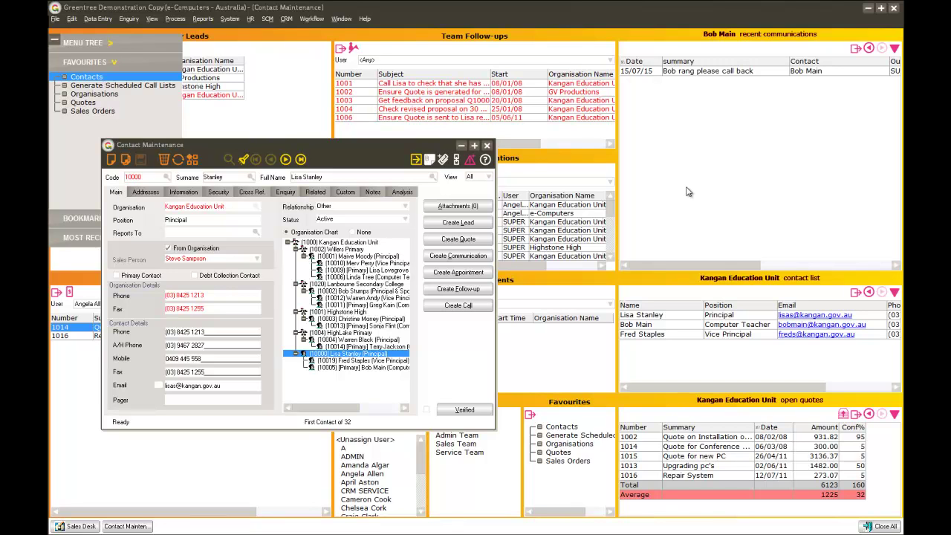
{"action": "left_click", "coordinate": [487, 146]}
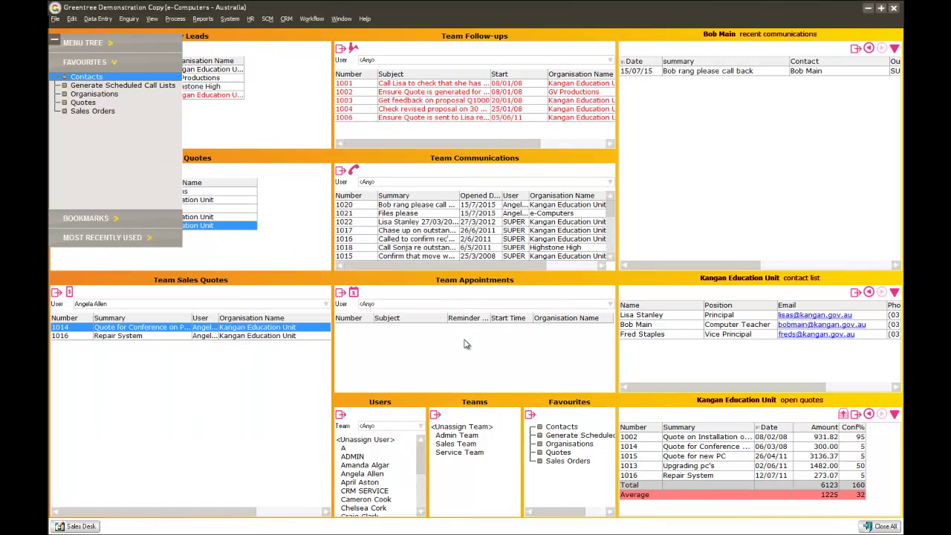